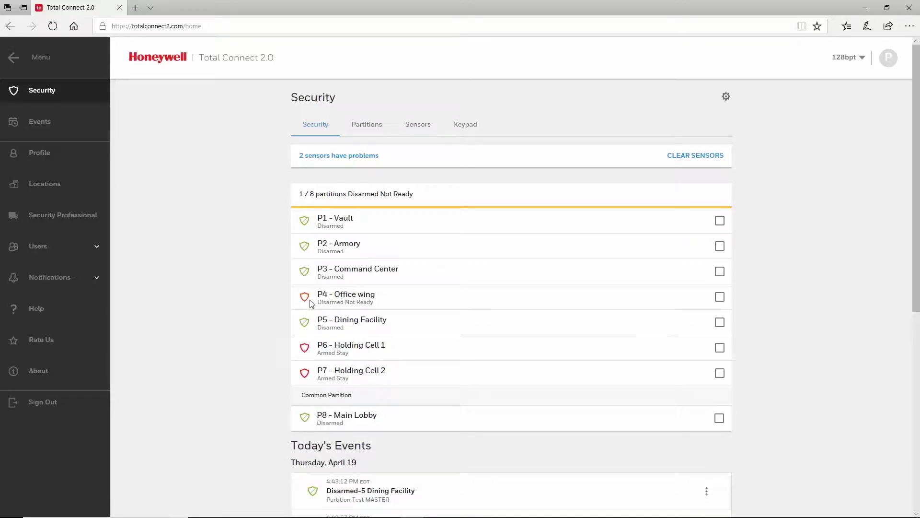
# Step: Select P1 - Vault, P2 - Armory and P3 - Command Center for arming, then deselect them
pyautogui.click(719, 220)
pyautogui.click(720, 246)
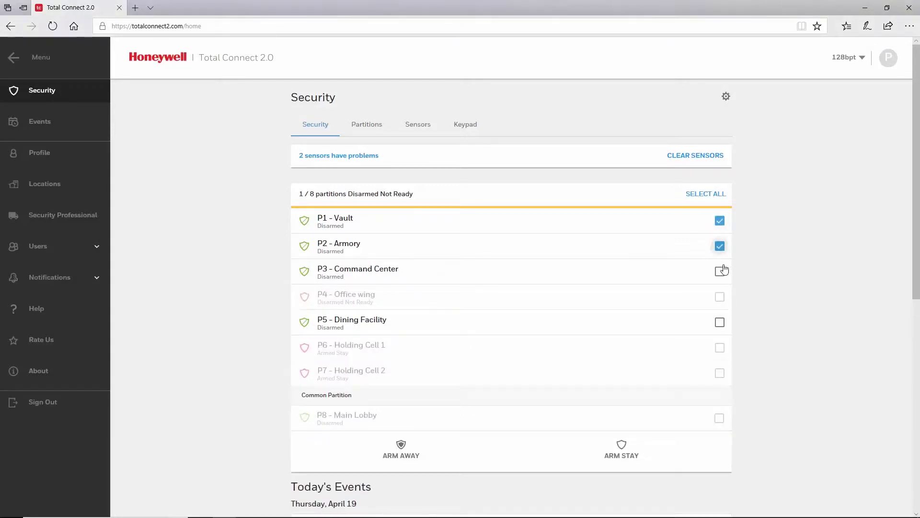
pyautogui.click(721, 271)
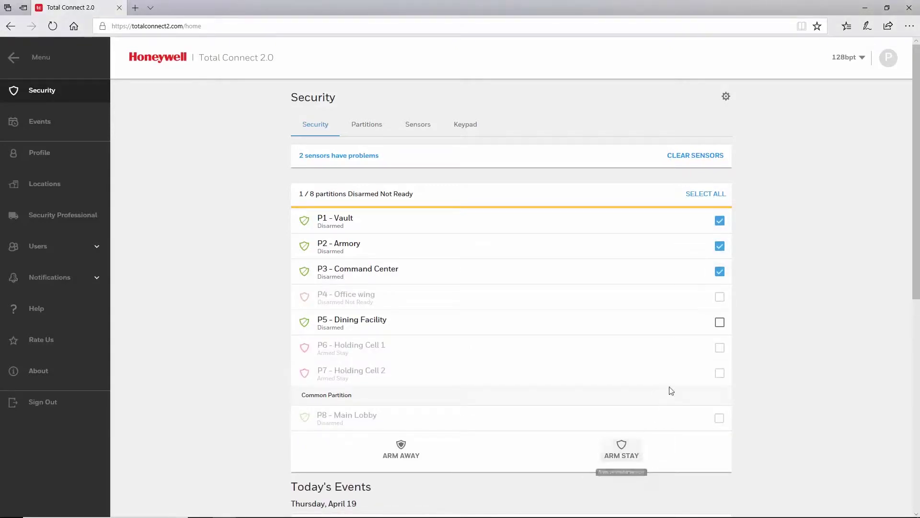
pyautogui.click(720, 271)
pyautogui.click(720, 246)
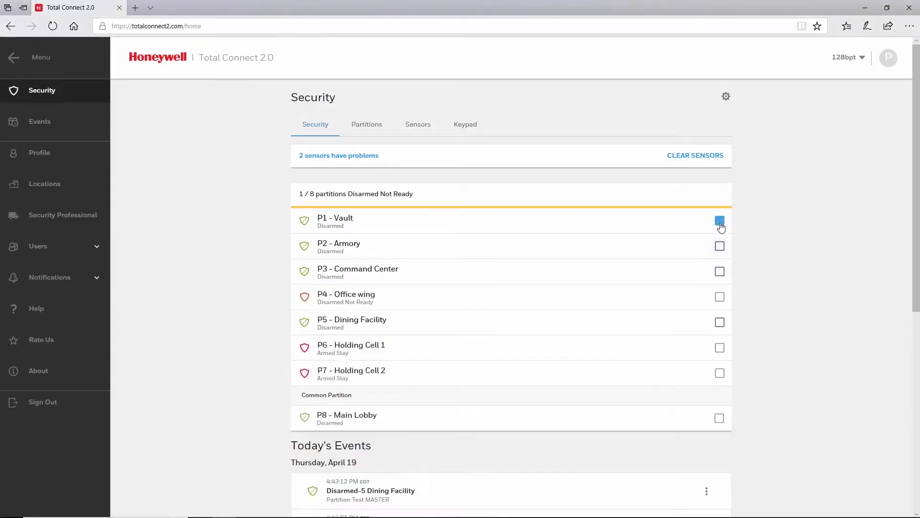
pyautogui.click(719, 220)
# Step: Select and deselect Holding Cells 1 and 2 for disarming, then view partitions as cards
pyautogui.click(719, 348)
pyautogui.click(720, 373)
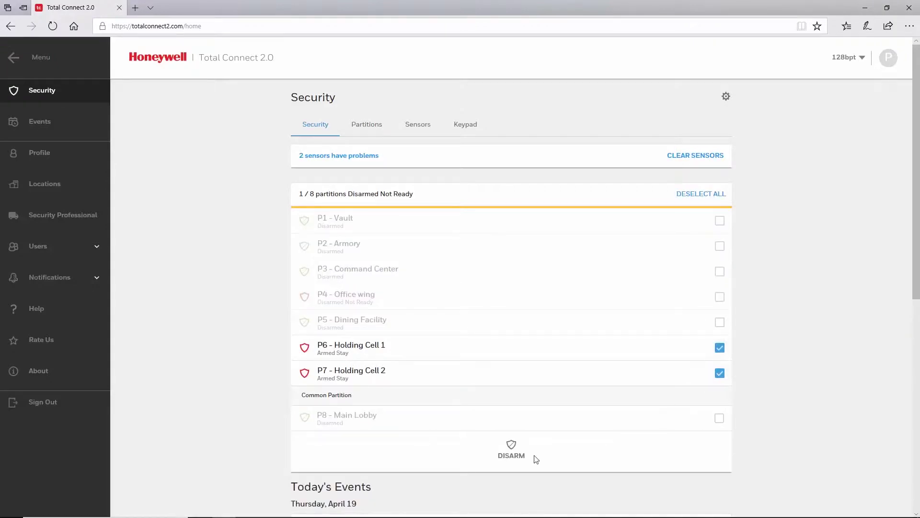
pyautogui.click(720, 348)
pyautogui.click(720, 373)
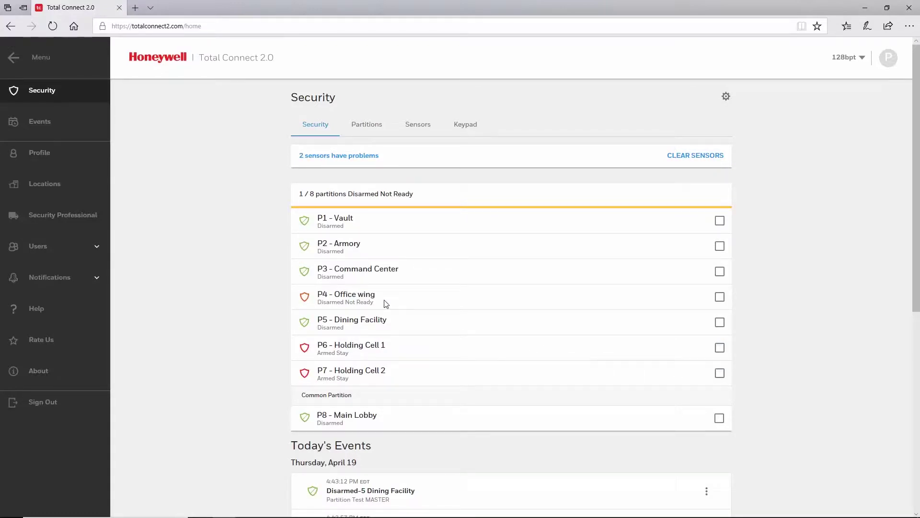
pyautogui.click(374, 132)
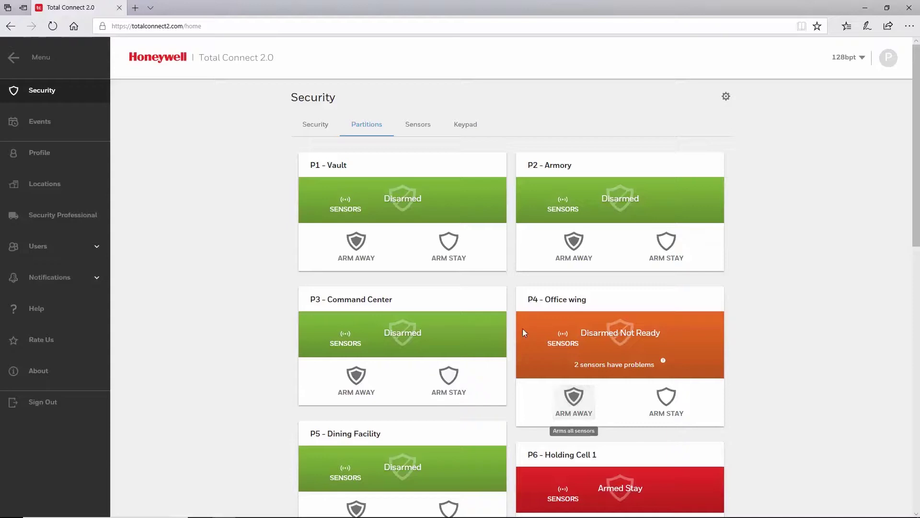
# Step: List sensors with Normal expanded; tick Front Door, Bedroom Bell and Bathroom Bar, then untick them
pyautogui.click(429, 131)
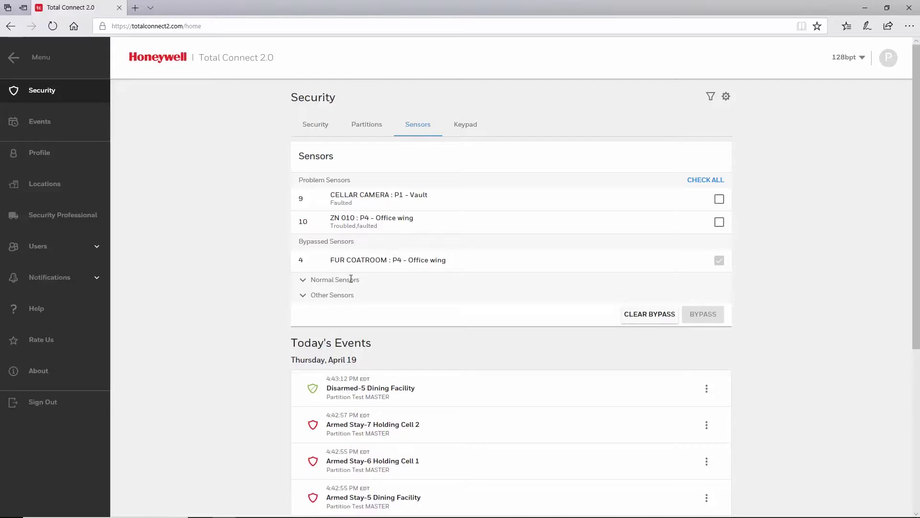
pyautogui.click(301, 285)
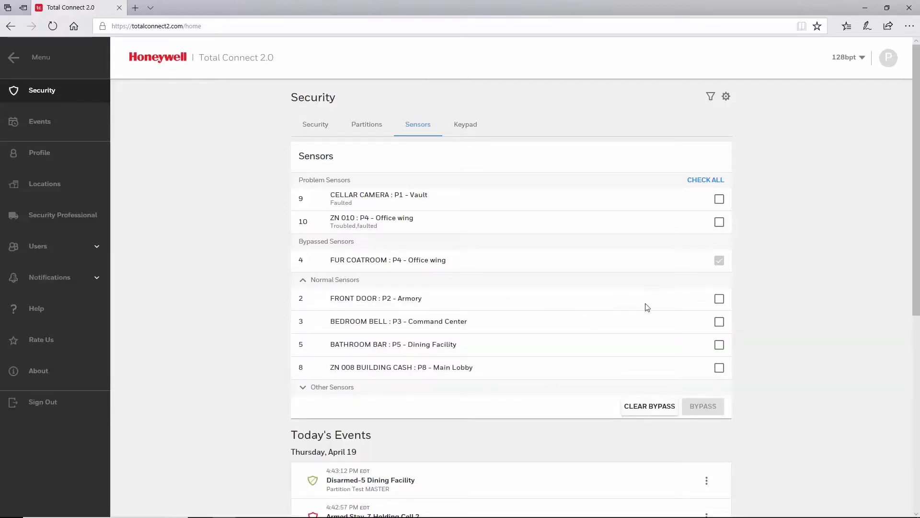
pyautogui.click(720, 300)
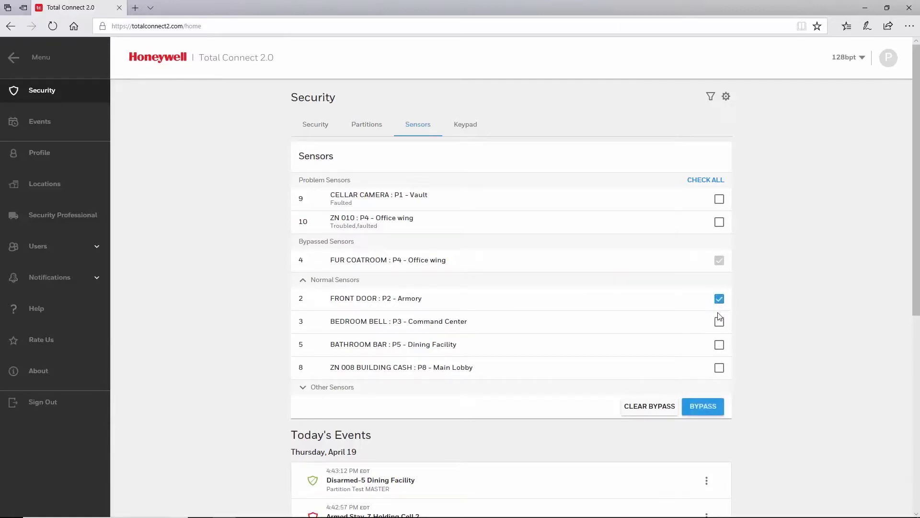
pyautogui.click(719, 322)
pyautogui.click(719, 345)
pyautogui.click(719, 345)
pyautogui.click(719, 299)
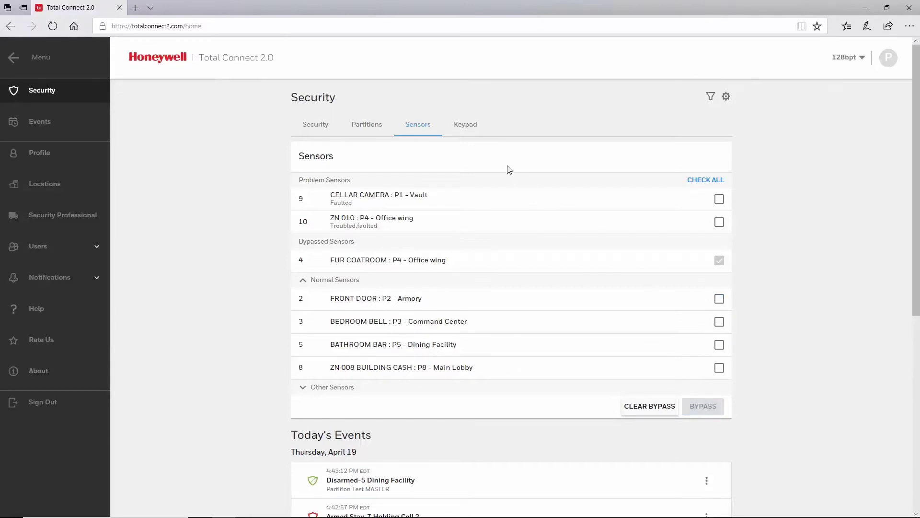
# Step: Point the virtual keypad at partition P1 - Vault via Go to Partition
pyautogui.click(472, 129)
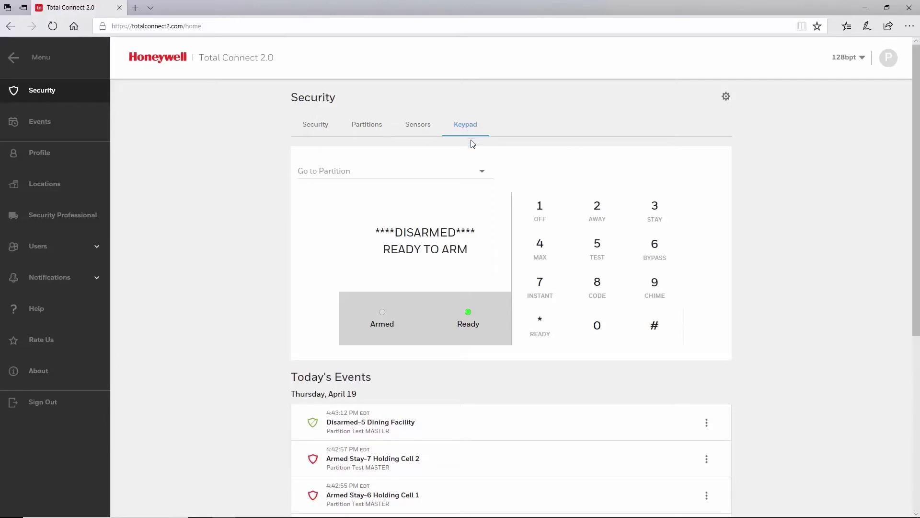
pyautogui.click(483, 173)
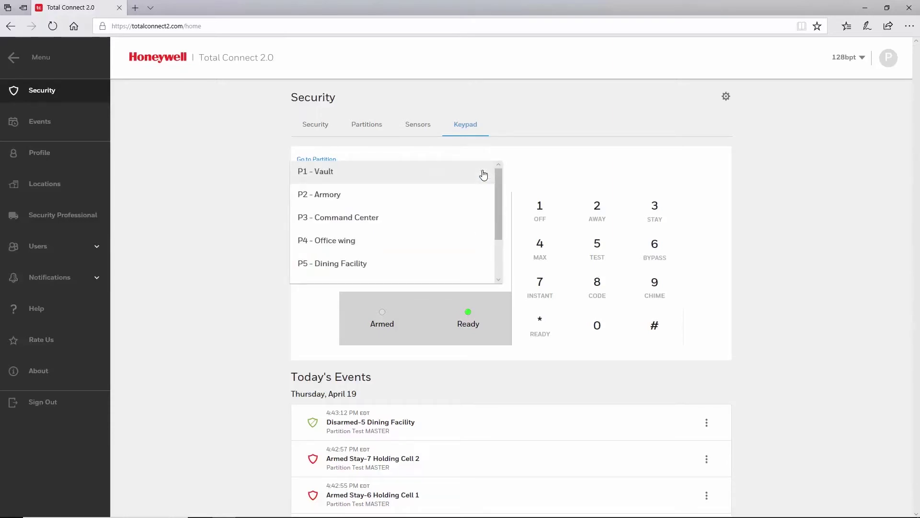
pyautogui.click(483, 174)
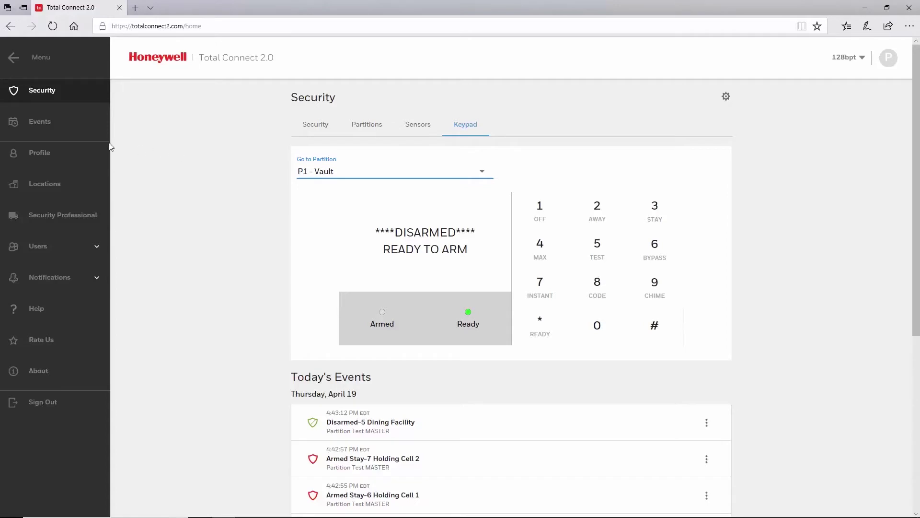
# Step: Filter Events to Security System for P1 Vault, P2 Armory and P3 Command Center
pyautogui.click(40, 122)
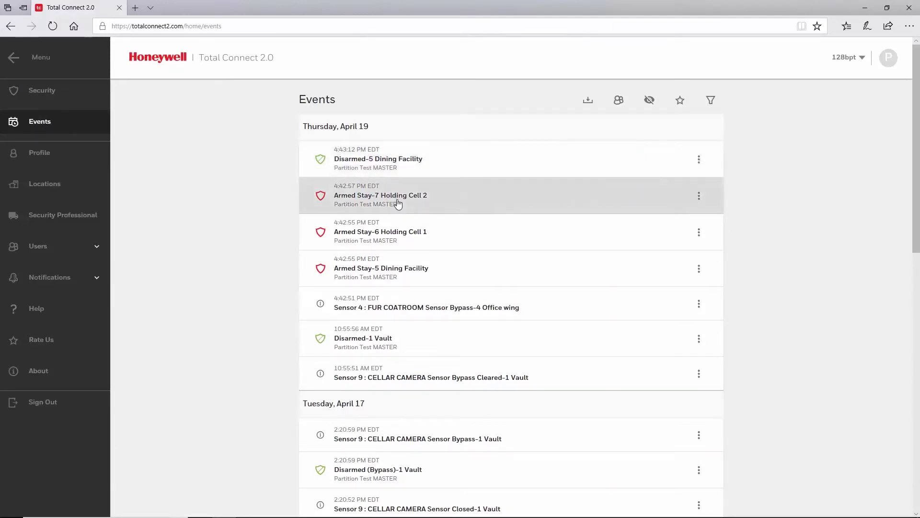
pyautogui.click(711, 101)
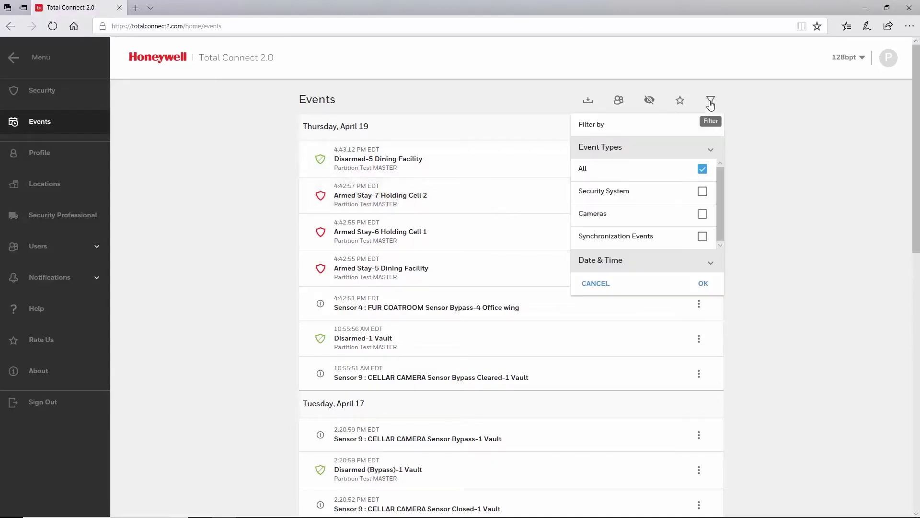
pyautogui.click(703, 192)
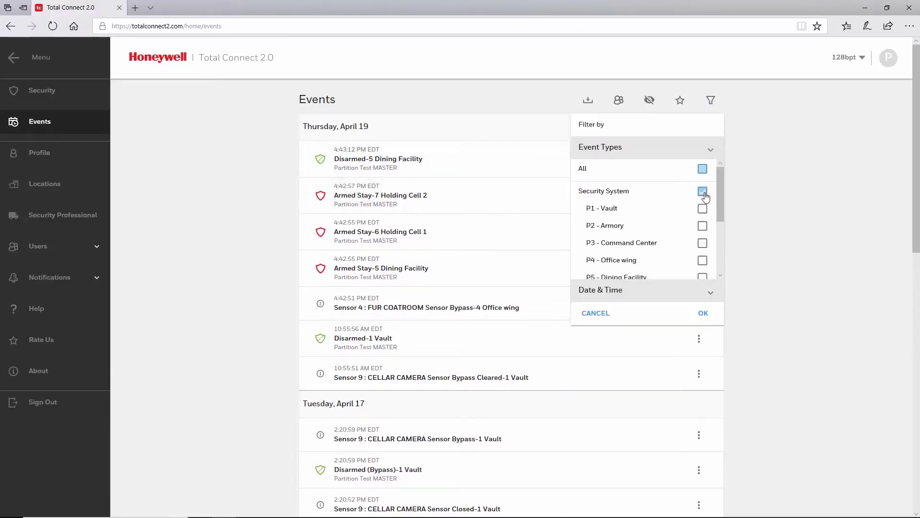
pyautogui.click(703, 209)
pyautogui.click(703, 225)
pyautogui.click(702, 243)
pyautogui.click(696, 312)
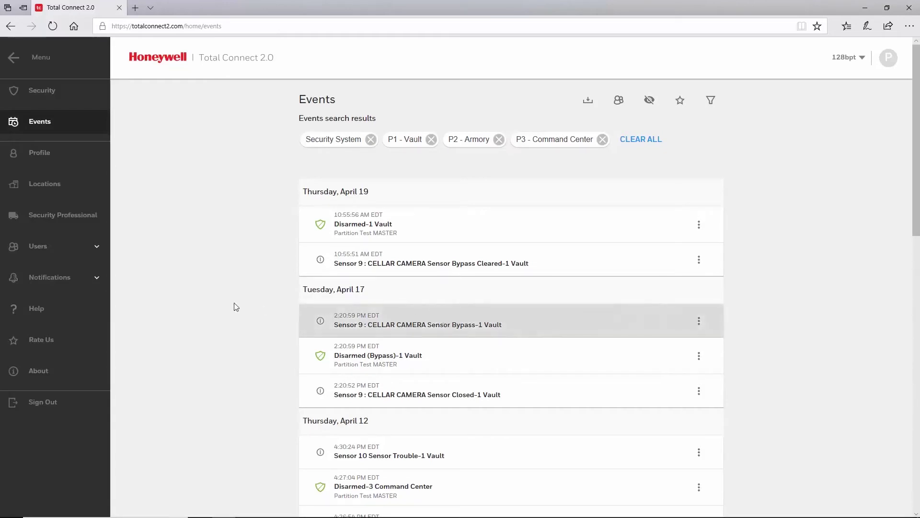
# Step: Open user 128 Slot 3 under Current Location Users and grant P2 - Armory access
pyautogui.click(85, 256)
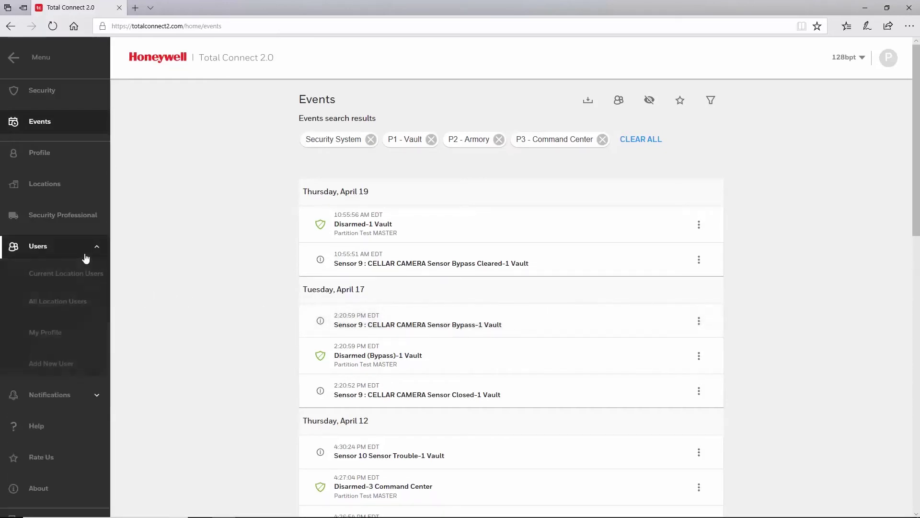
pyautogui.click(85, 277)
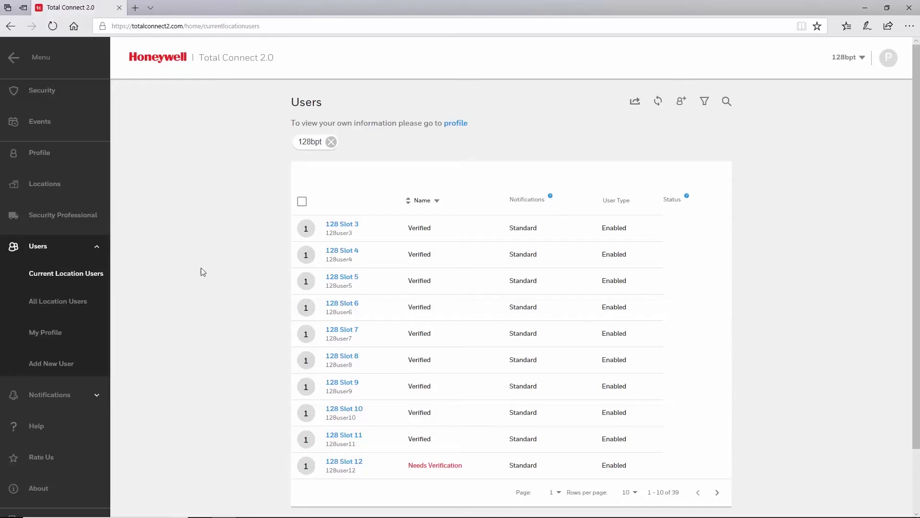
pyautogui.click(349, 229)
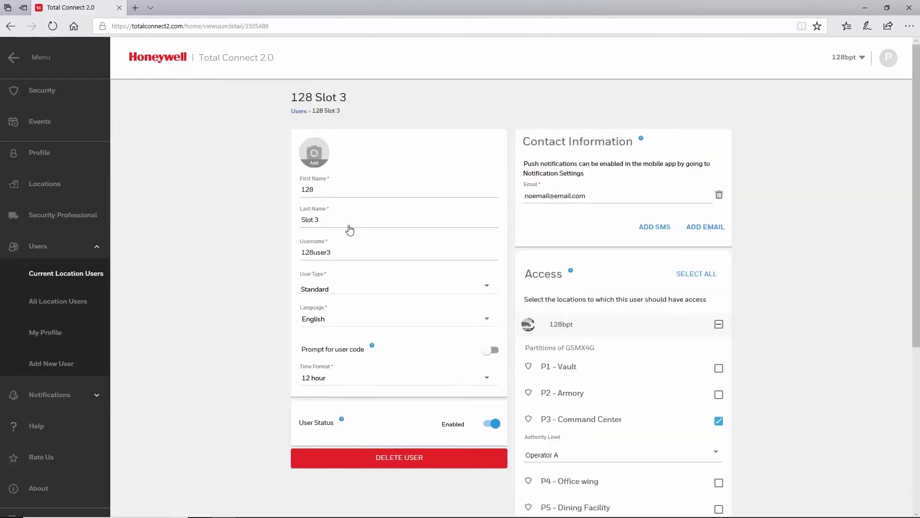
pyautogui.click(717, 396)
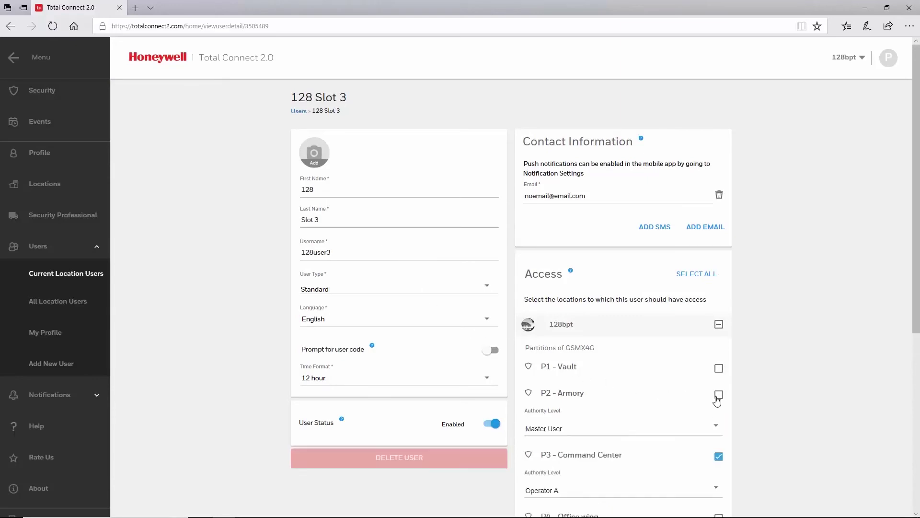